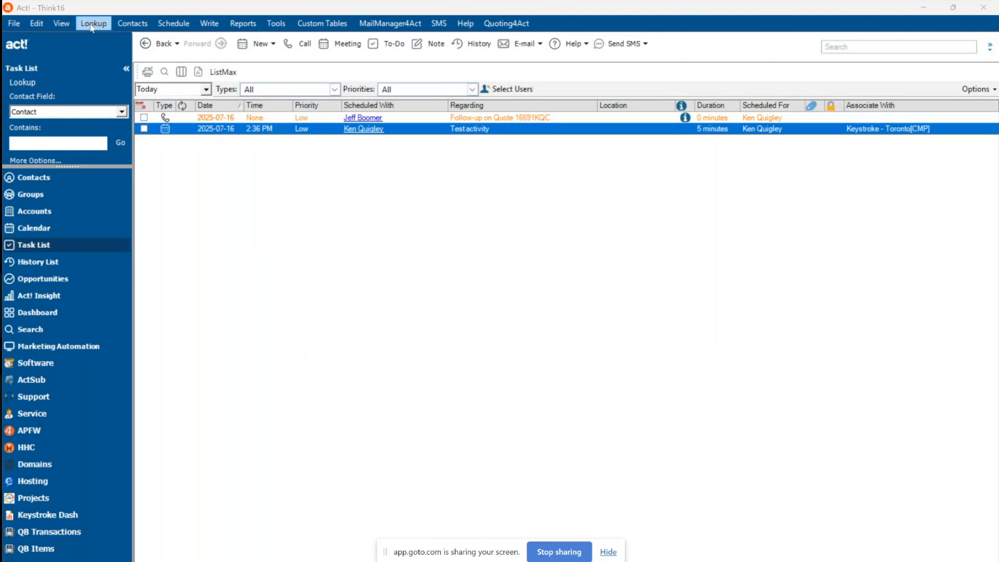
- Look up contacts whose company starts with Oriana Financial Group and omit the last four entries, which belong to differently named companies
click(134, 138)
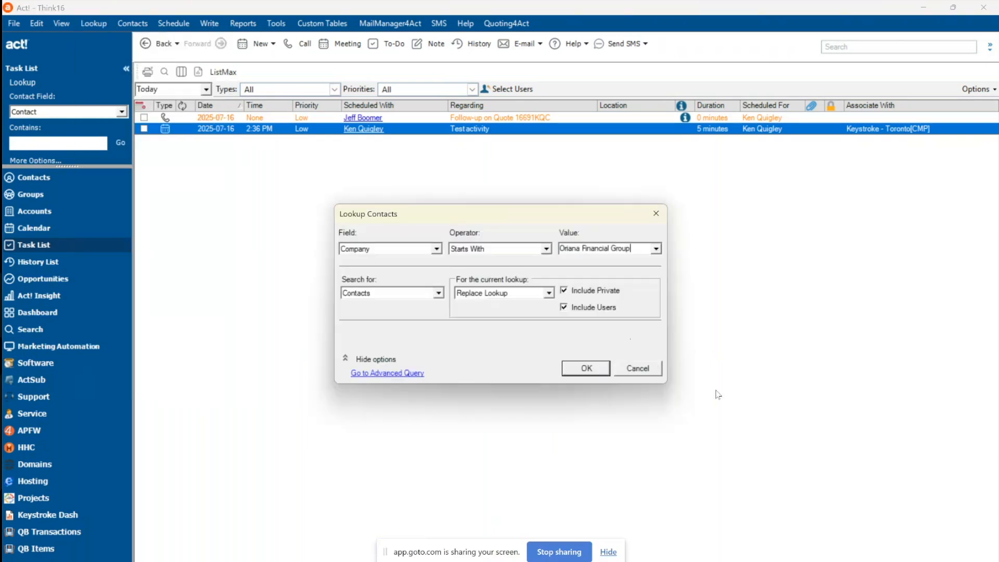
click(593, 371)
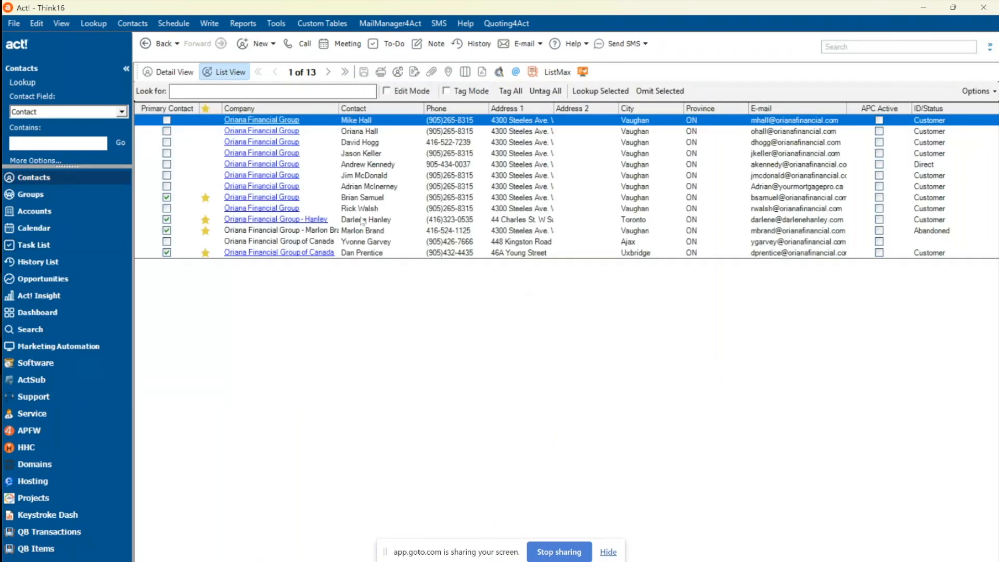
click(328, 210)
drag(360, 224, 361, 254)
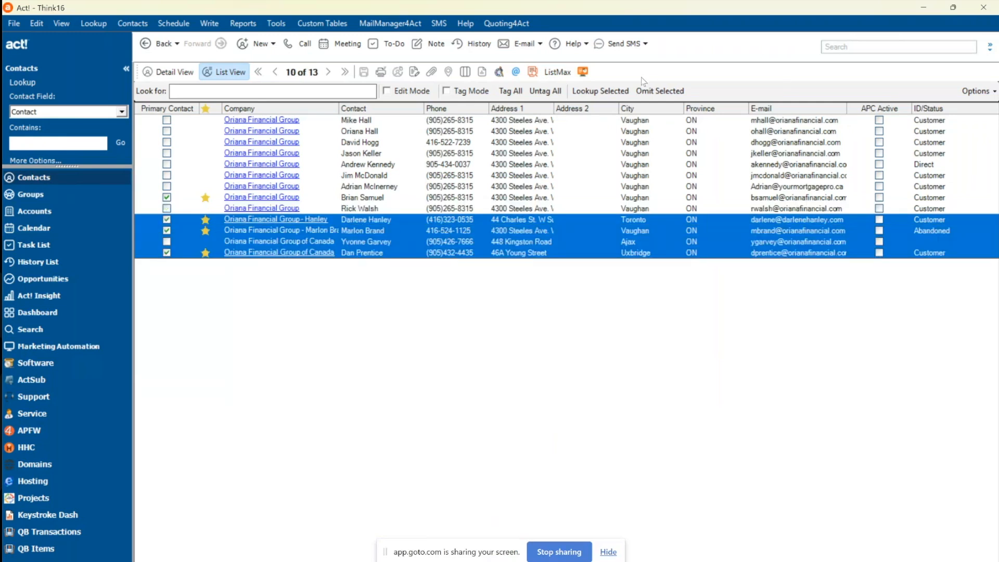
click(659, 91)
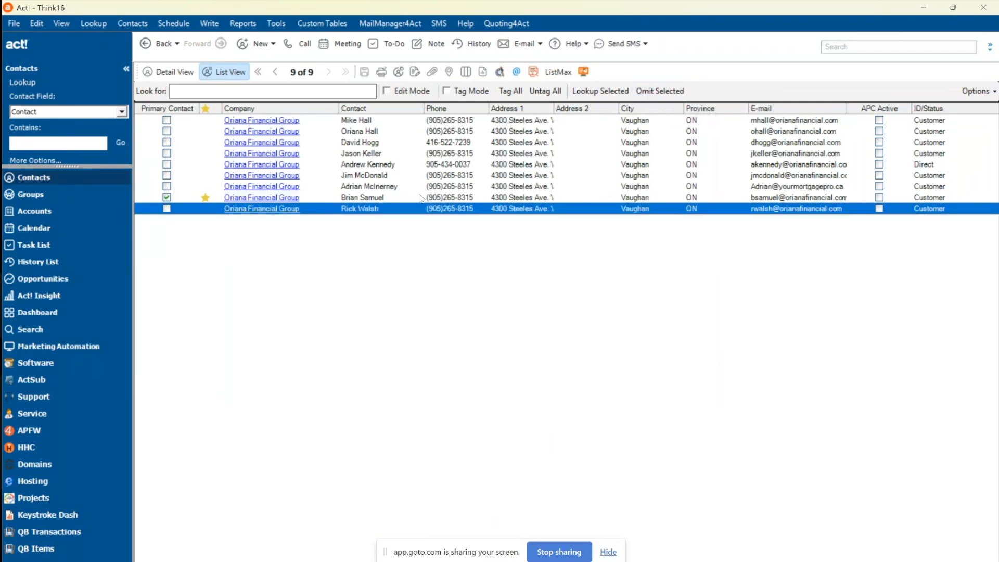
- Select the current primary contact and widen the Address 1 column to show the full address
click(389, 198)
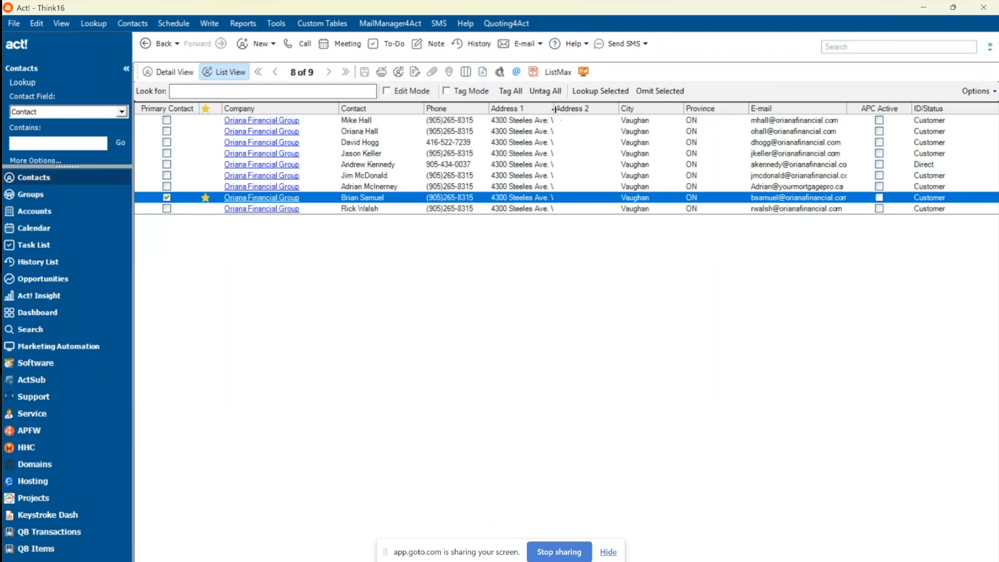
drag(591, 111, 599, 111)
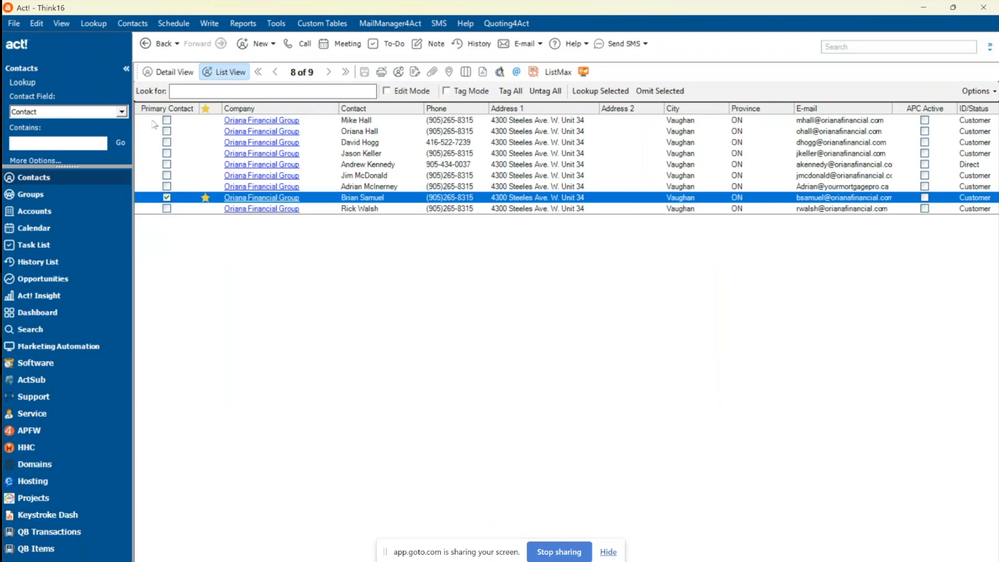
- Open the primary contact's record and review its QB Transactions, ActSub, Software and Support entries
double_click(376, 199)
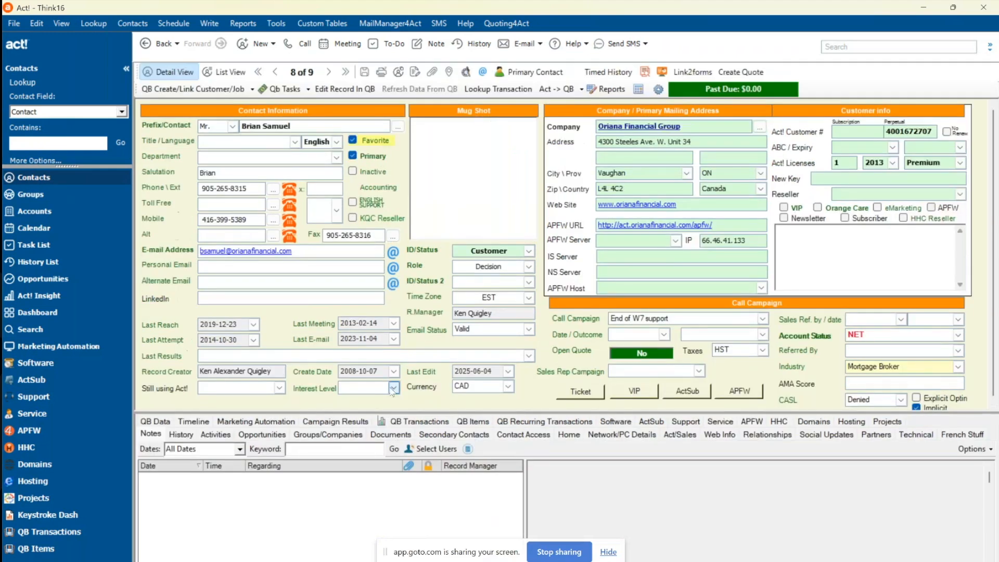
click(416, 420)
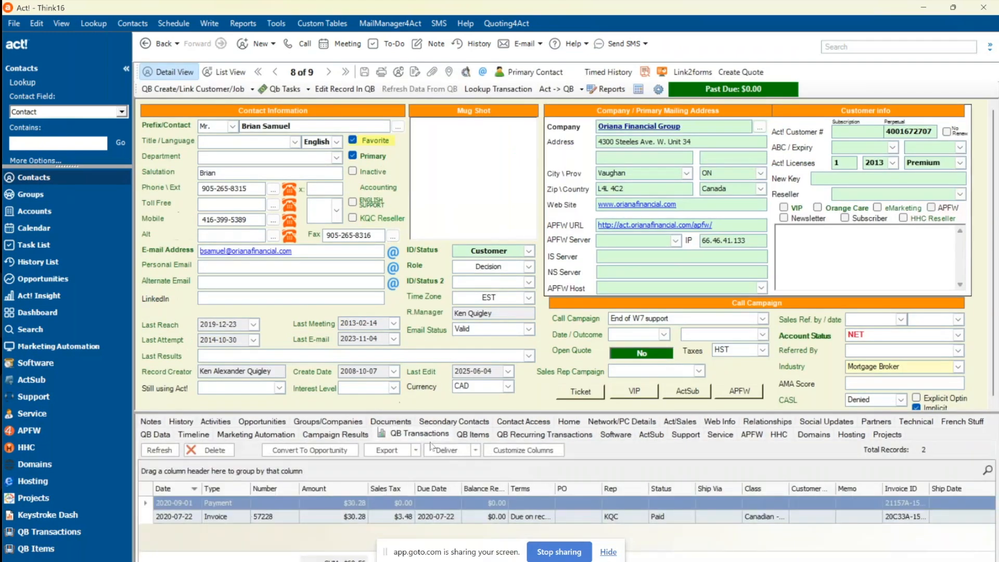
click(658, 435)
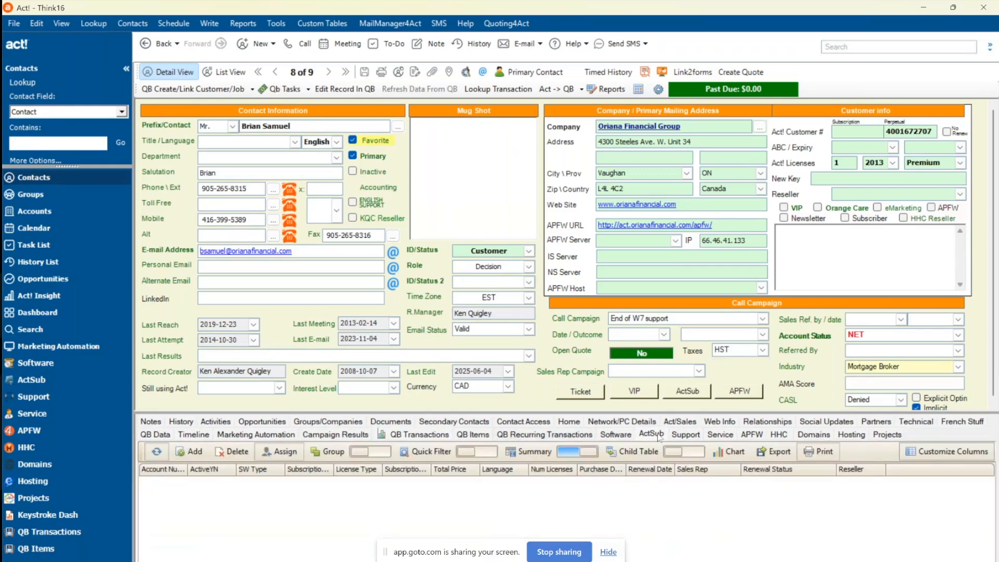
click(623, 435)
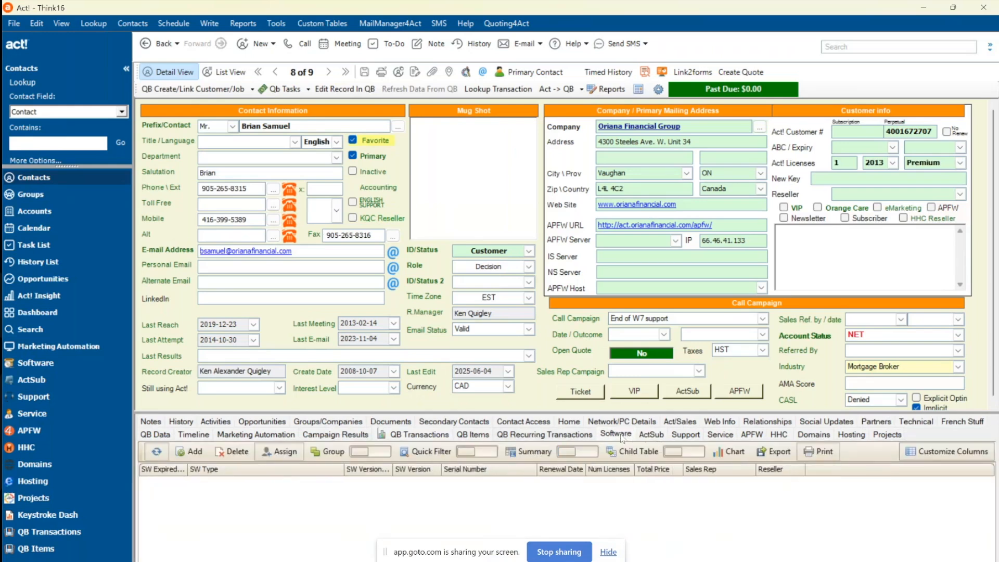
click(691, 436)
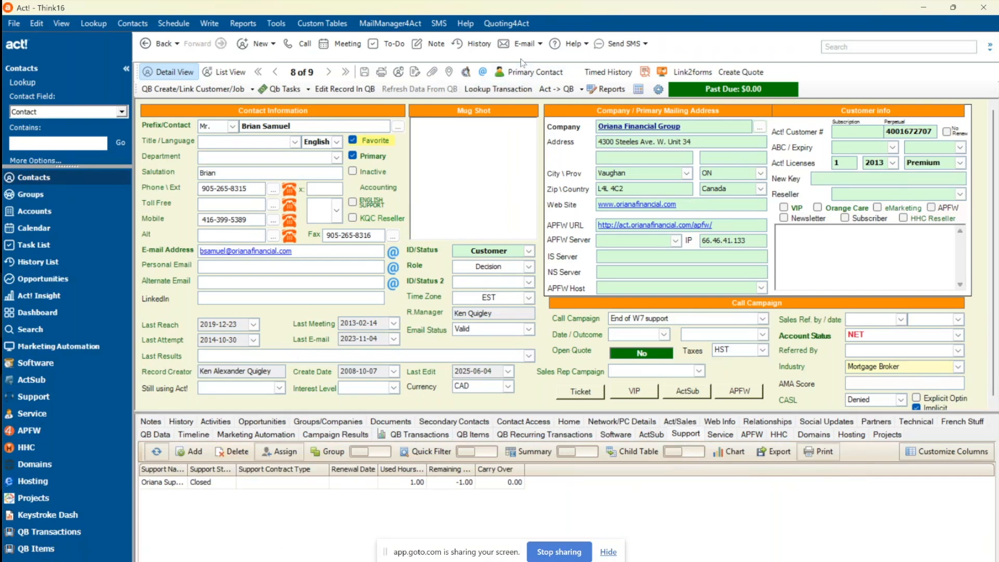
- Open the last contact in the list and make it the company's primary contact, reassigning all custom table records to it
click(219, 72)
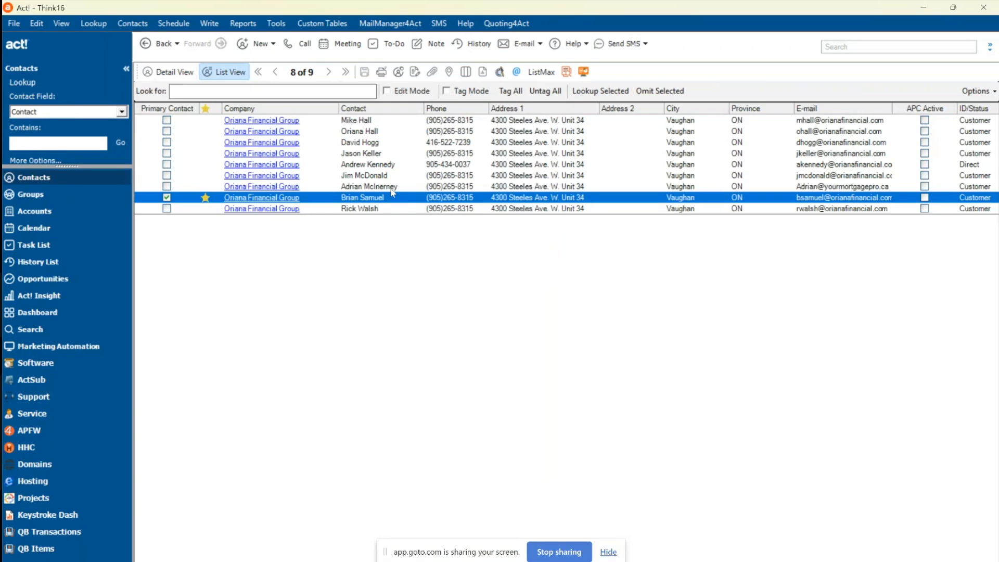
click(378, 210)
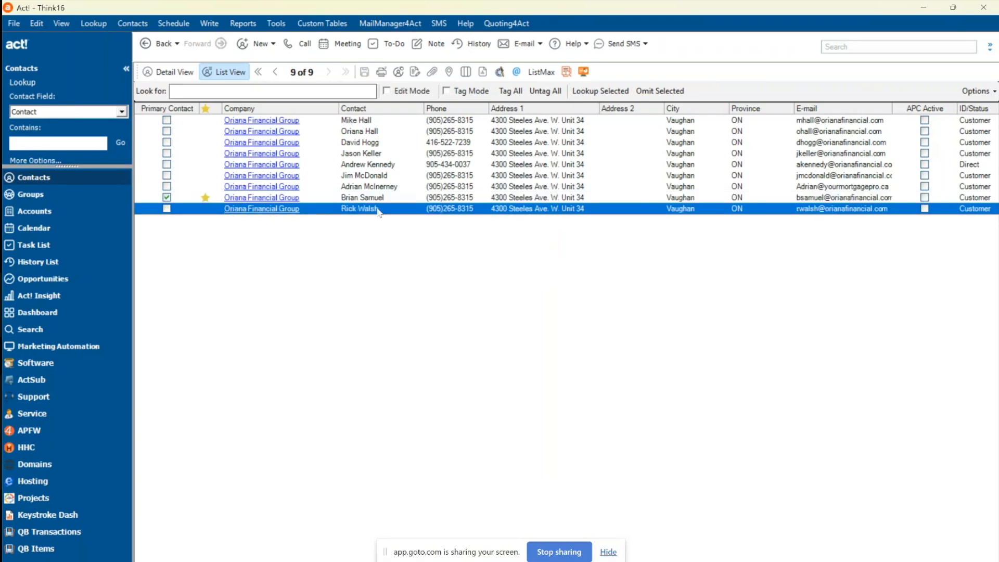
double_click(378, 209)
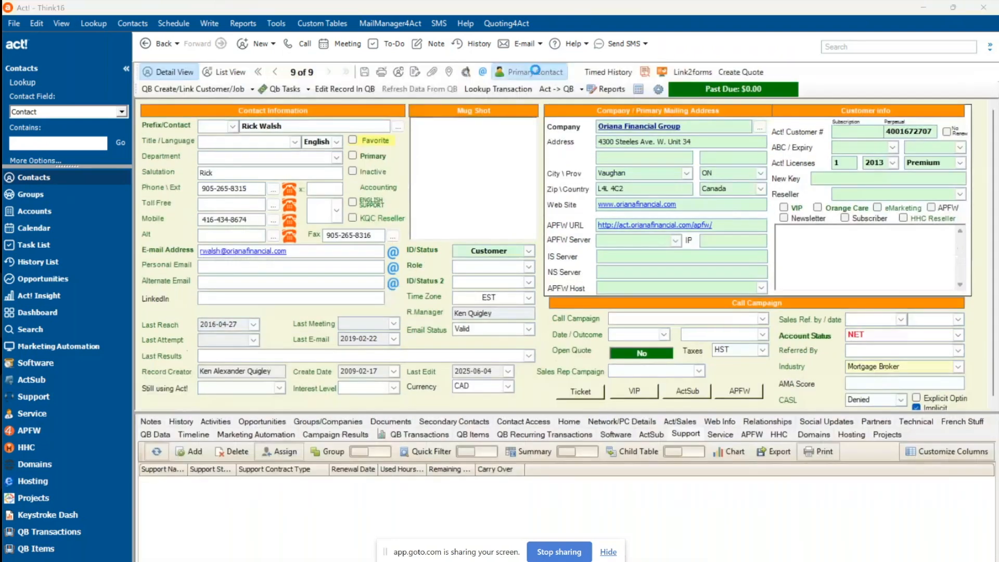
click(536, 71)
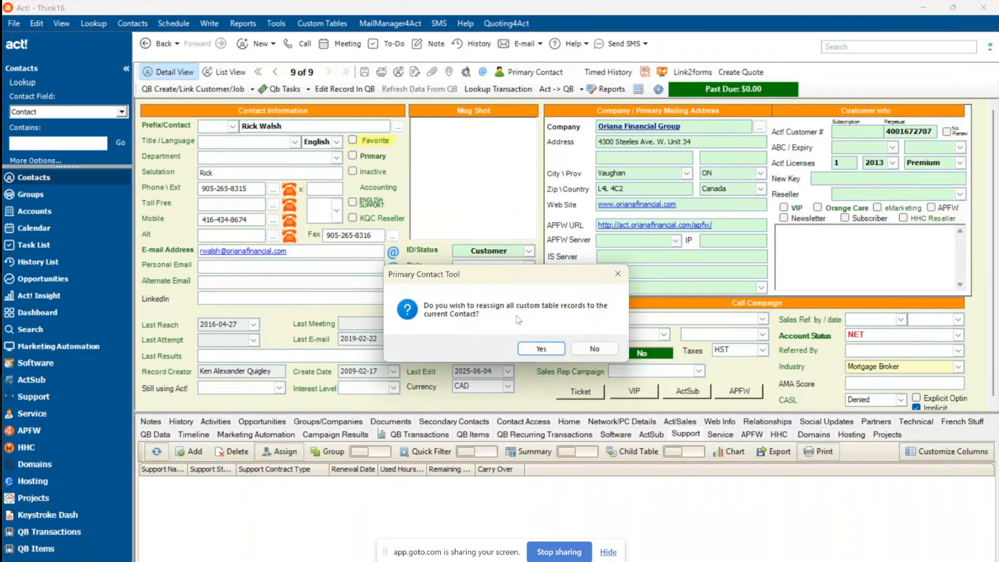
click(540, 349)
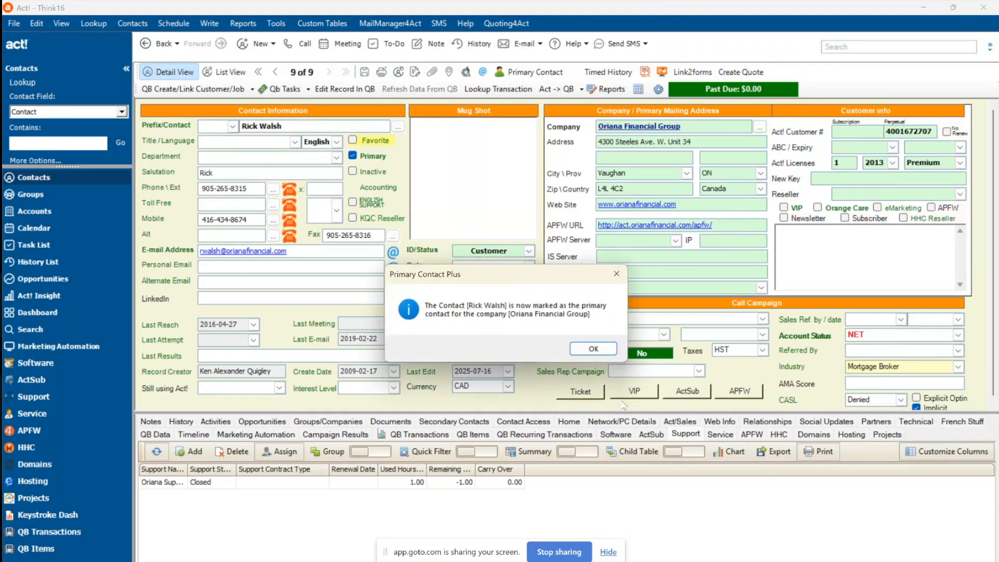
click(593, 348)
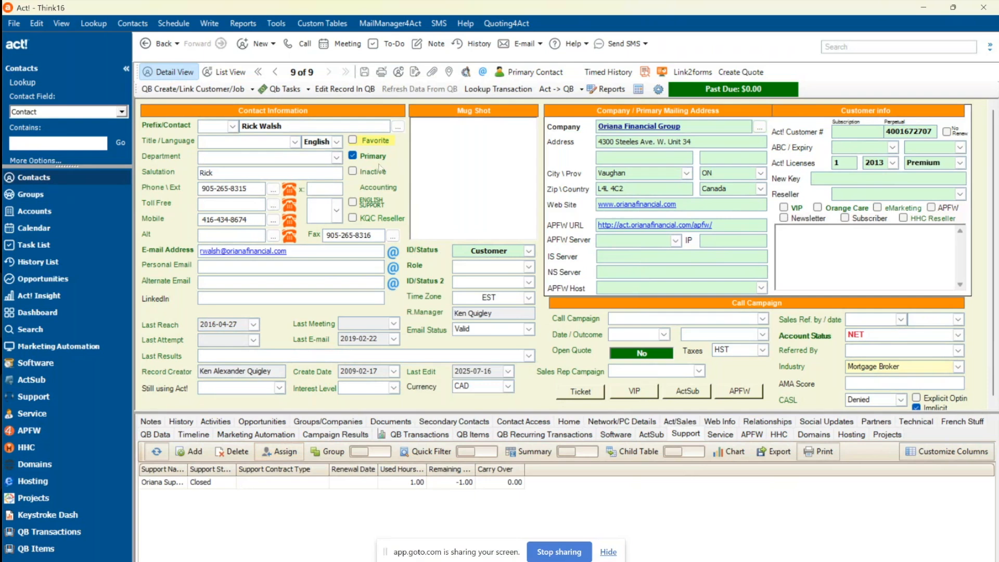
click(226, 73)
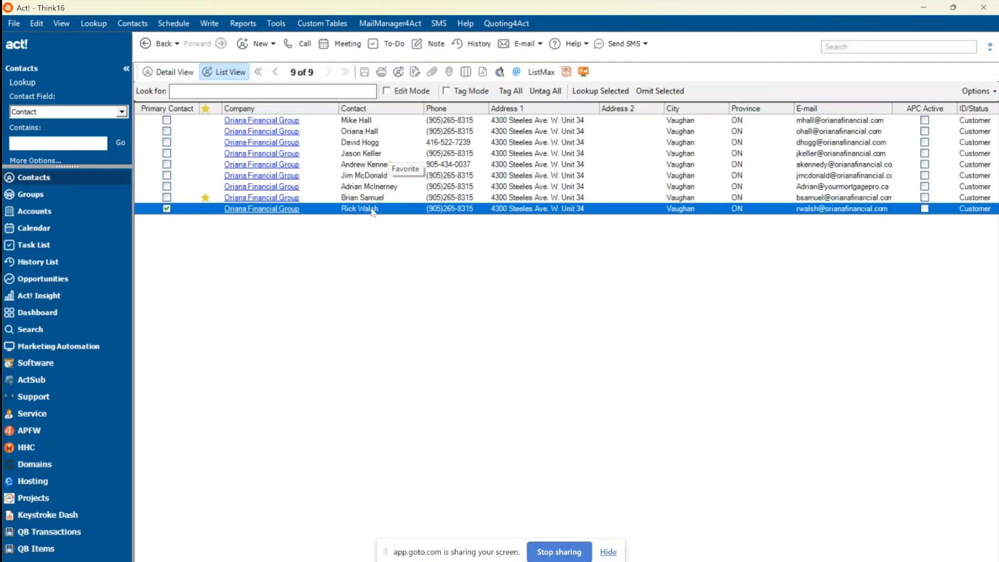
double_click(373, 209)
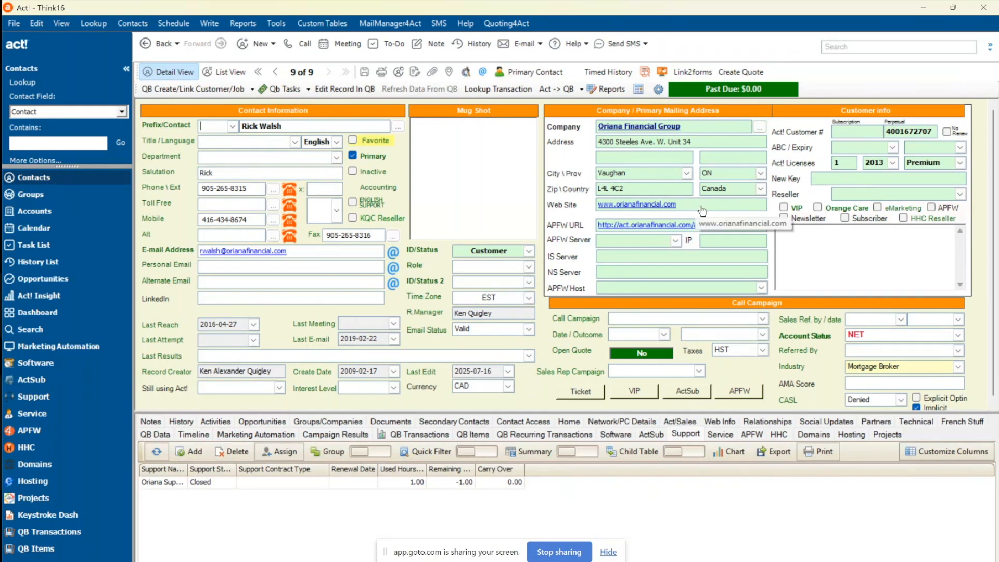
drag(700, 204, 638, 206)
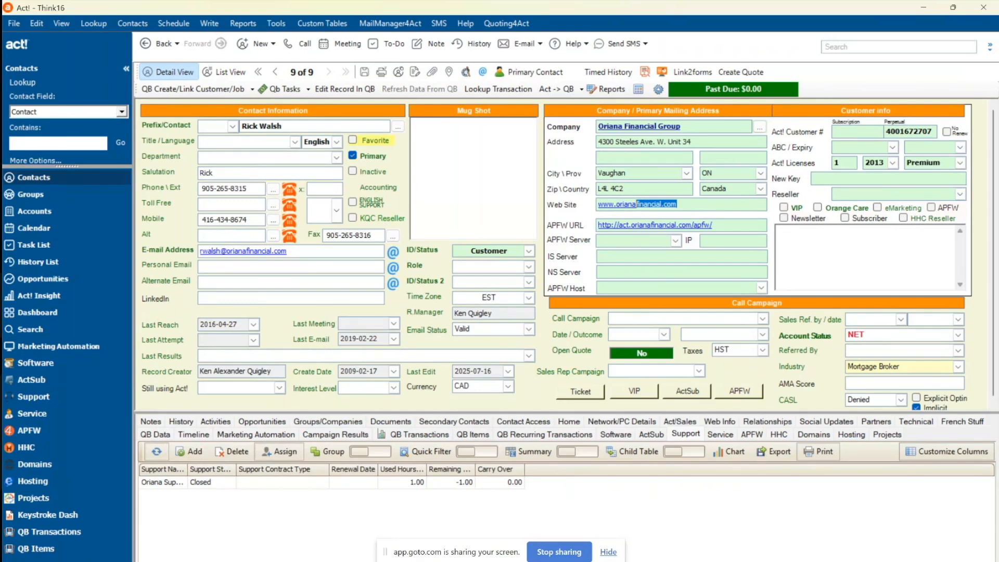
text(wealth.com)
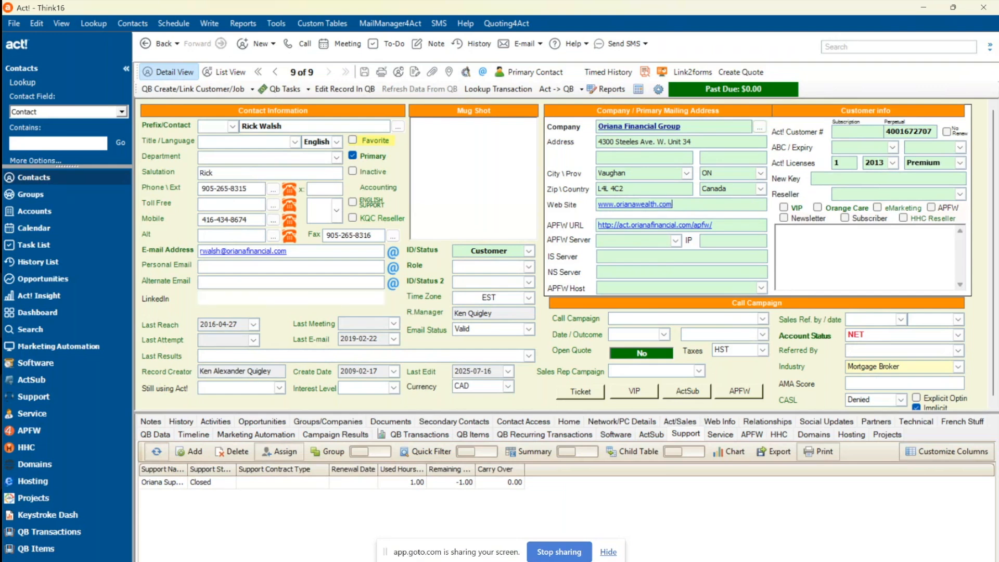
click(364, 72)
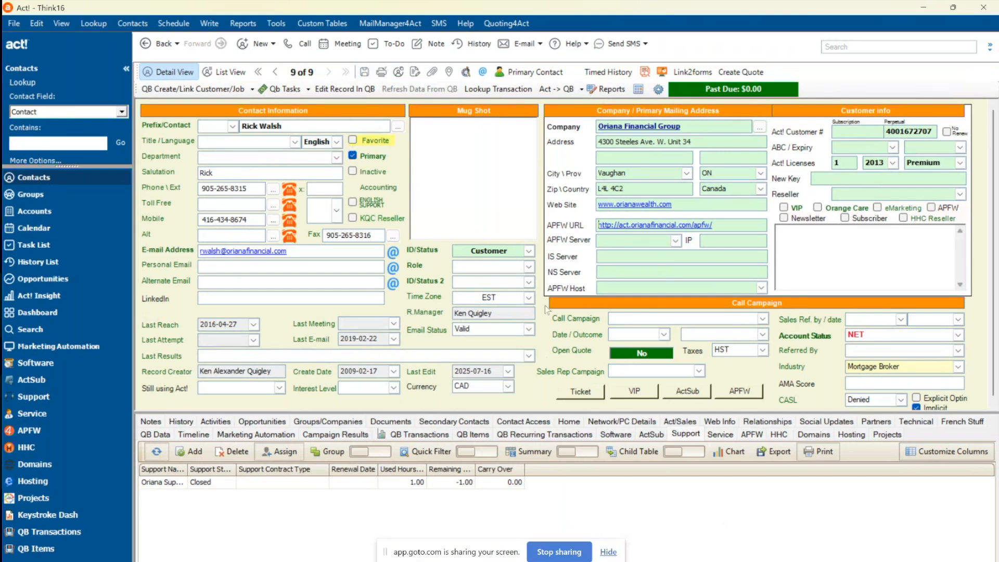
click(608, 368)
- Open the linked Oriana Financial Group company record and check its web site and Support records
click(639, 127)
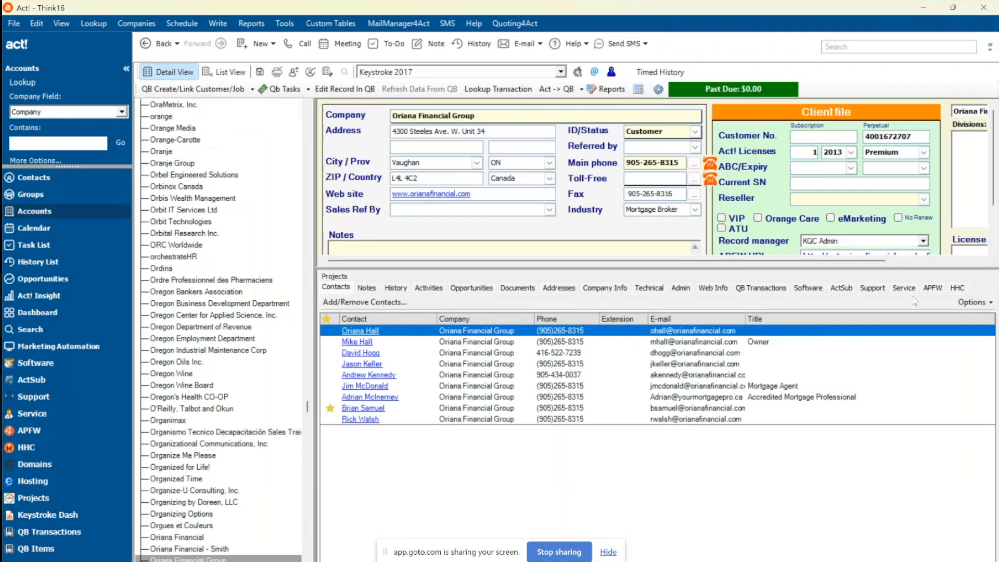
click(872, 288)
click(872, 289)
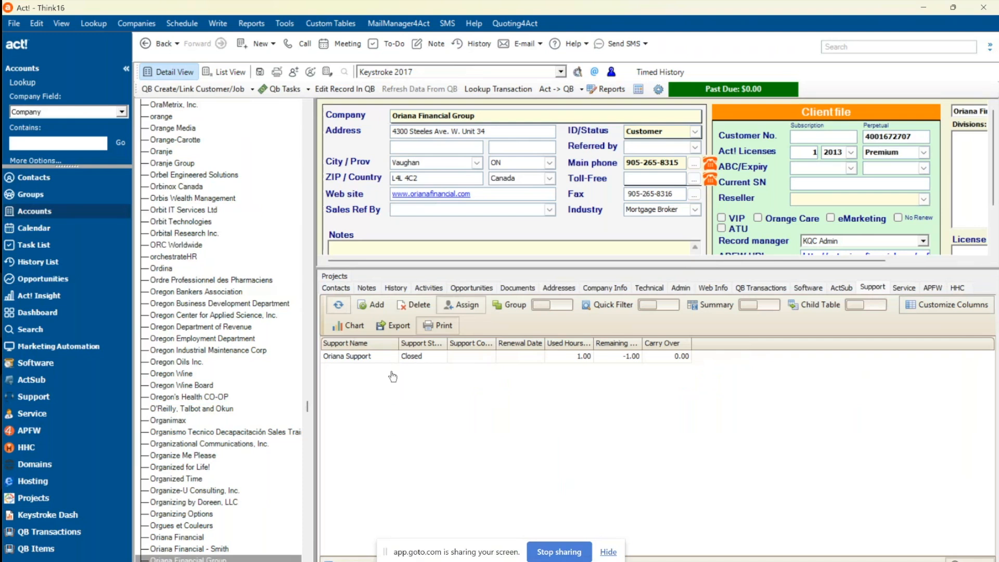
- Open the primary contact from the company's contact list and rerun the Primary Contact tool, reassigning all custom table records to it
click(334, 291)
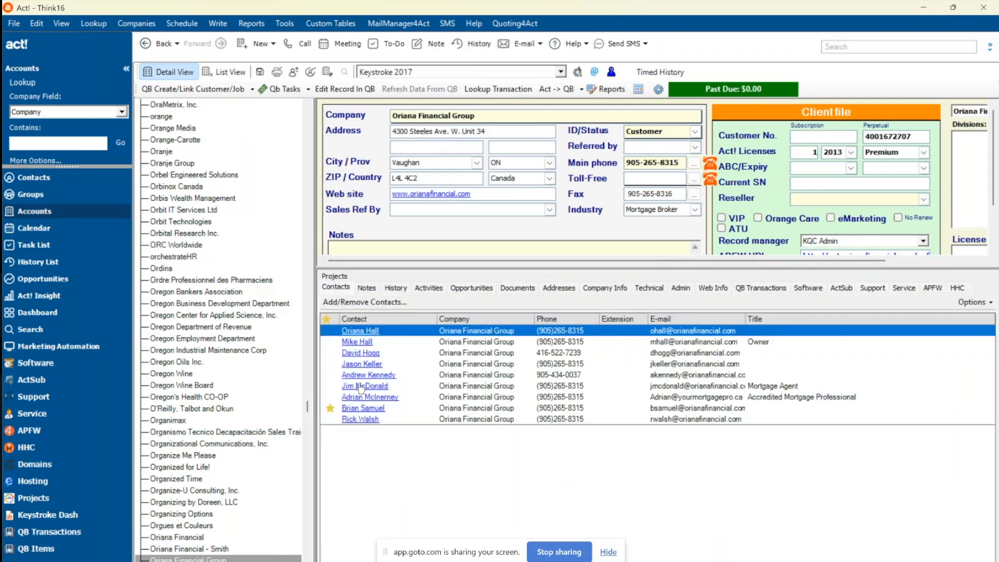
click(367, 419)
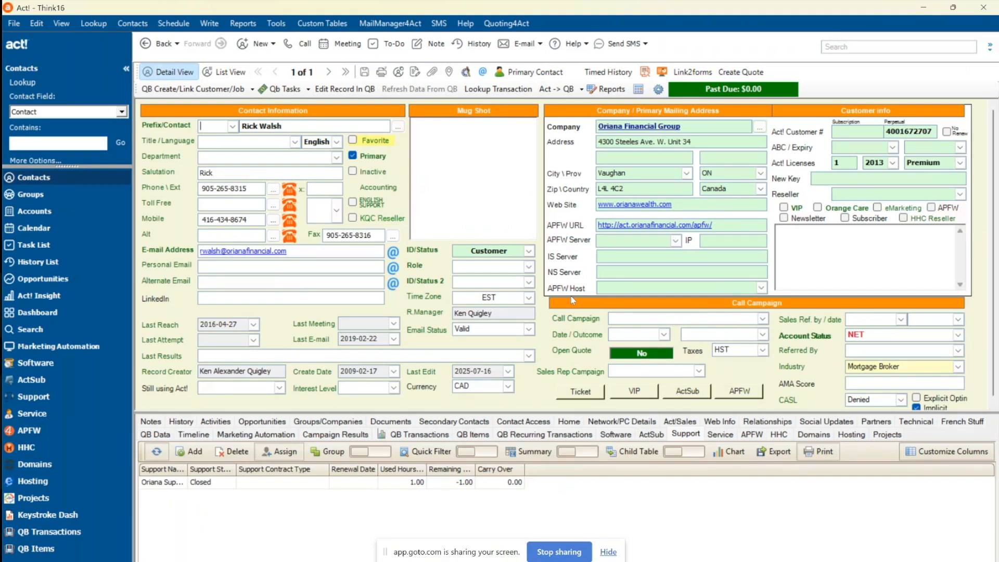
click(527, 73)
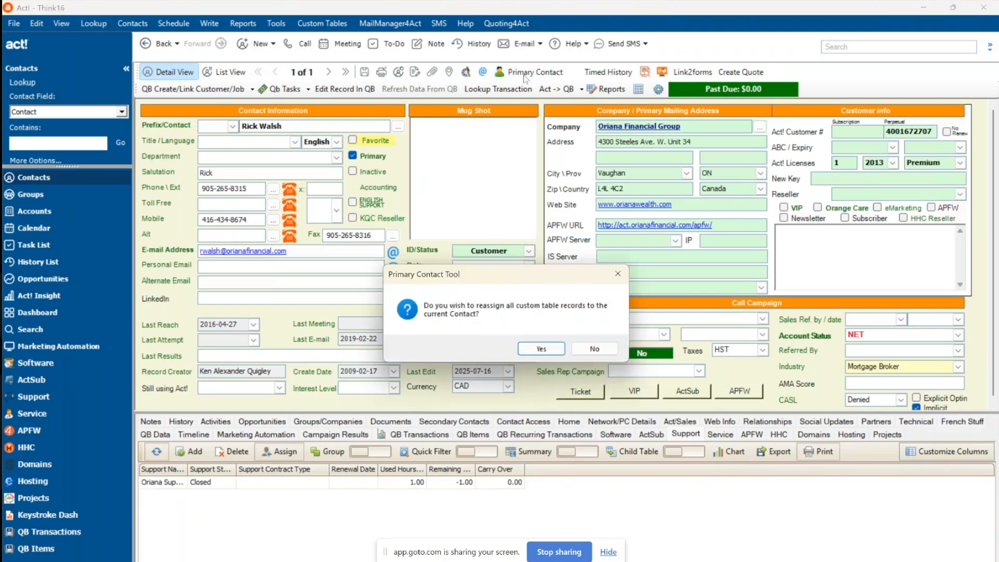
click(539, 350)
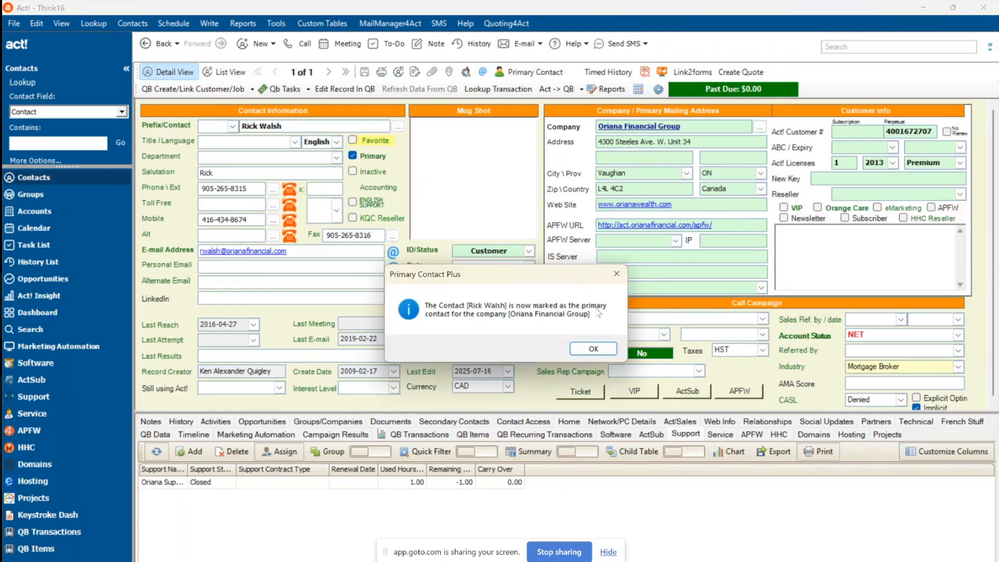
click(594, 349)
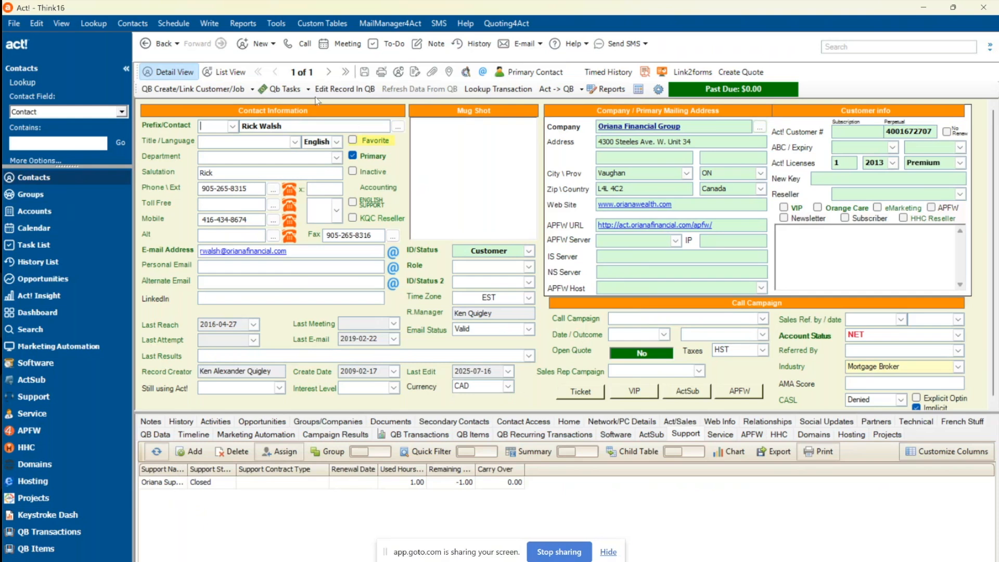
- Go back to the Oriana Financial Group company record and create a lookup of its contacts
click(228, 70)
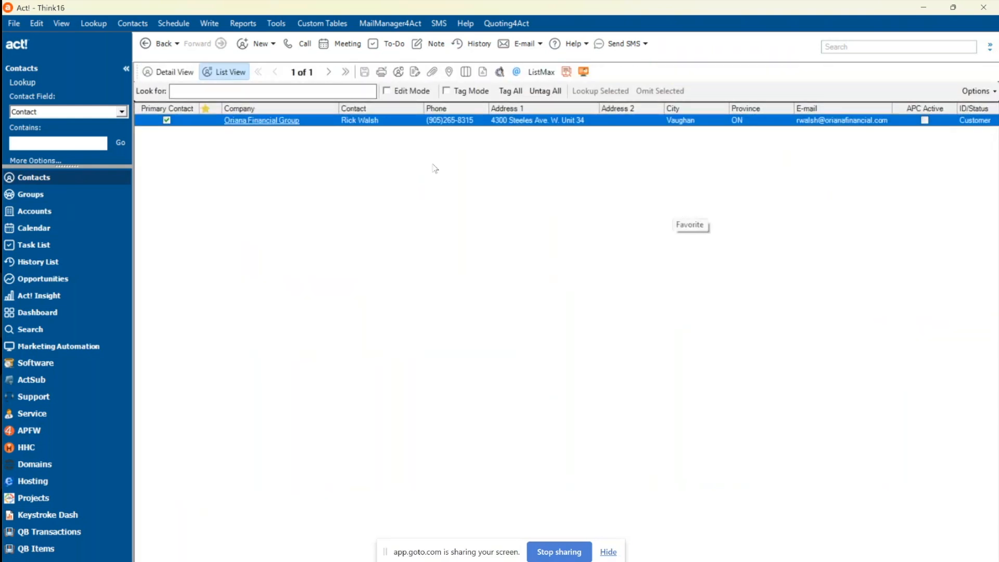
click(160, 45)
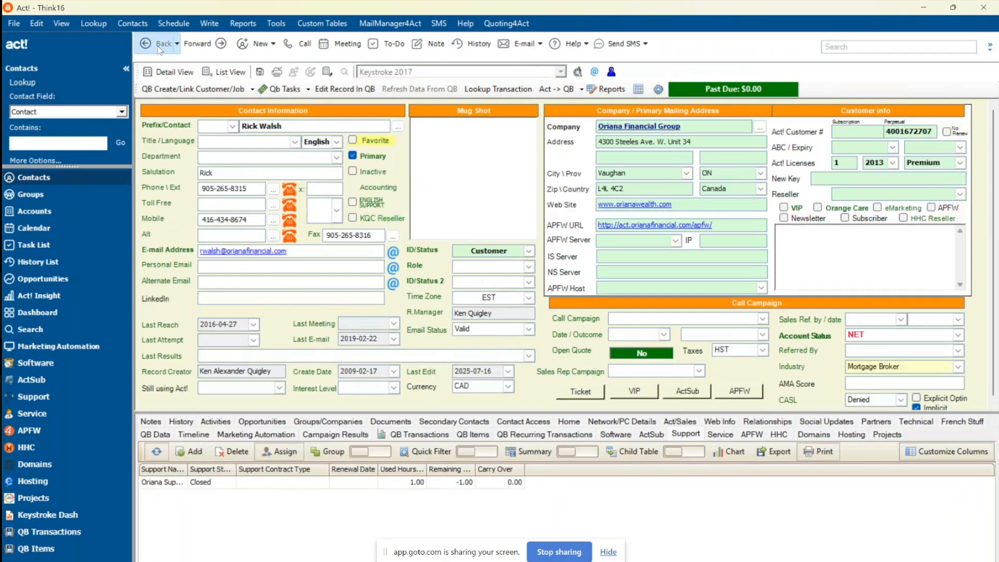
click(159, 50)
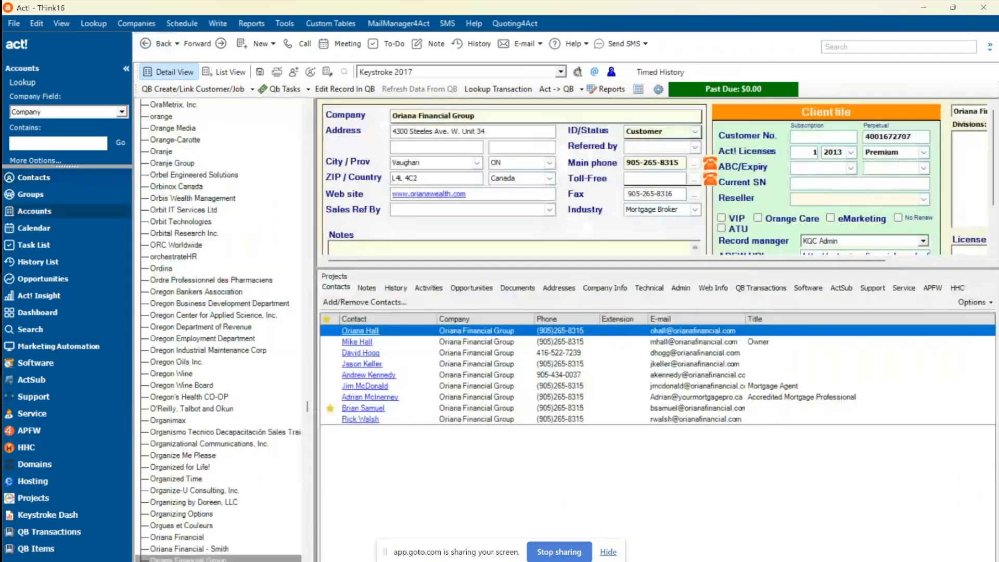
right_click(172, 379)
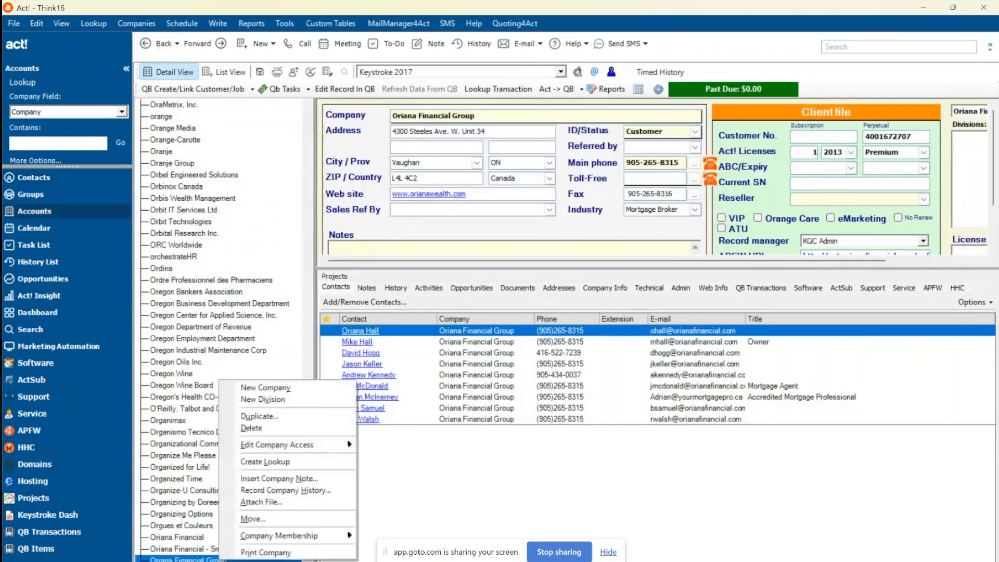
click(268, 462)
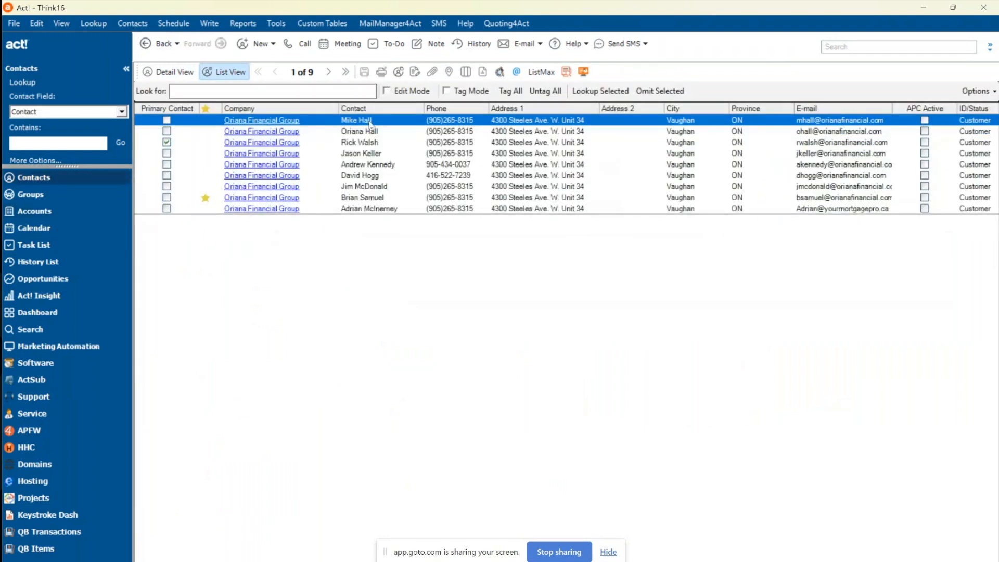
- Open the first contact in the lookup and page through the following records to check their web site and company details
double_click(371, 121)
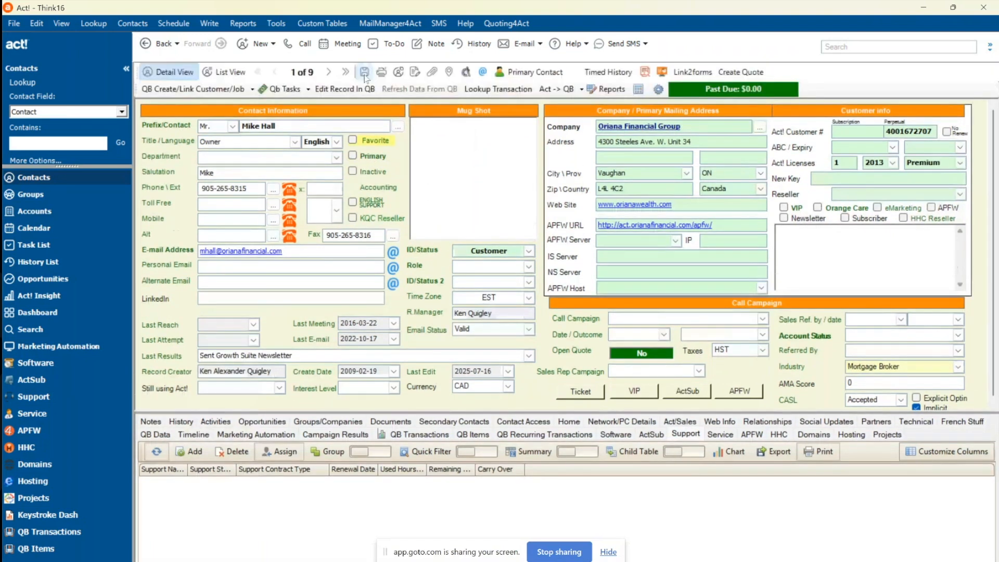
click(327, 72)
click(327, 72)
click(328, 72)
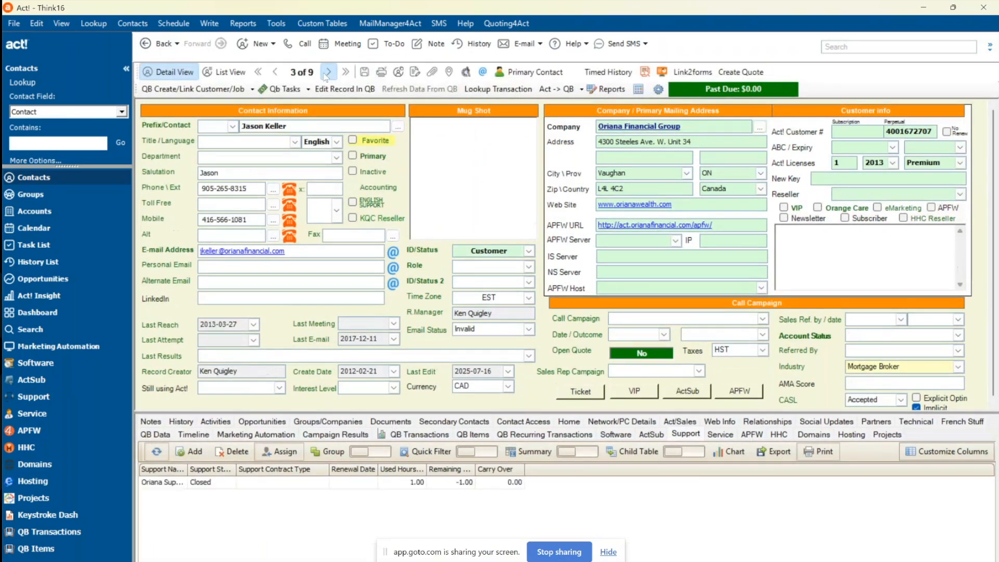
click(326, 74)
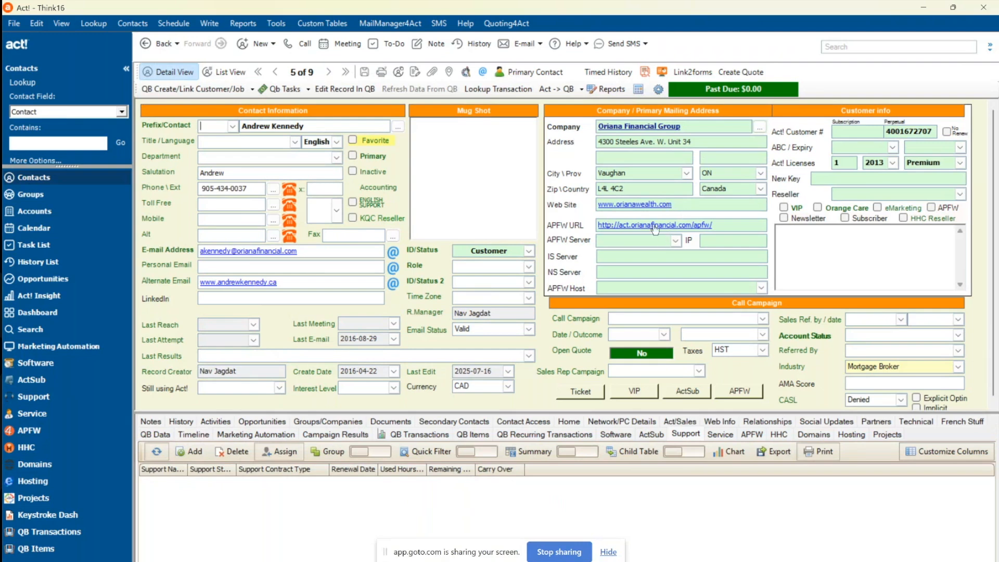
- Open the linked company record from the contact and bring up the choice of company layouts
click(625, 130)
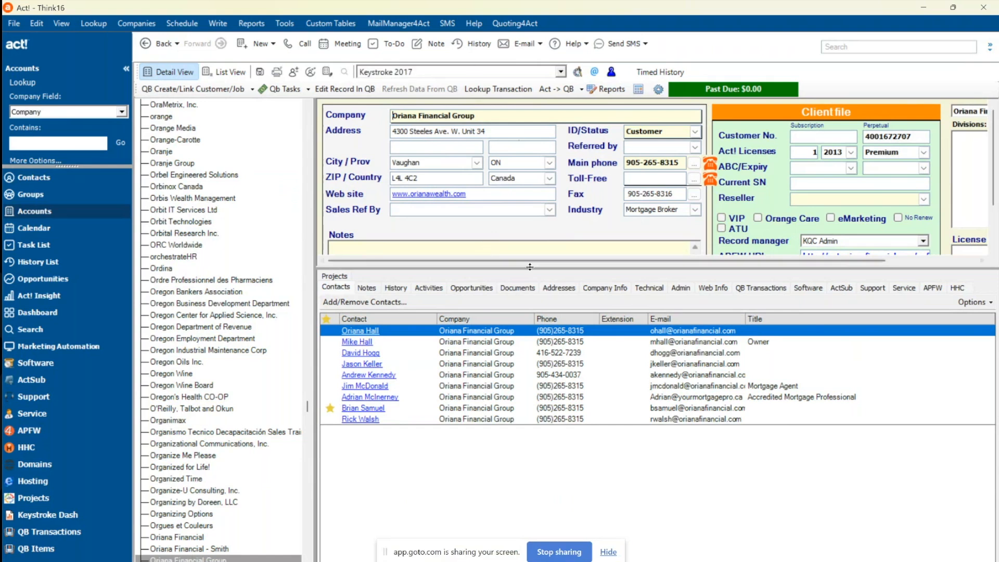
click(563, 76)
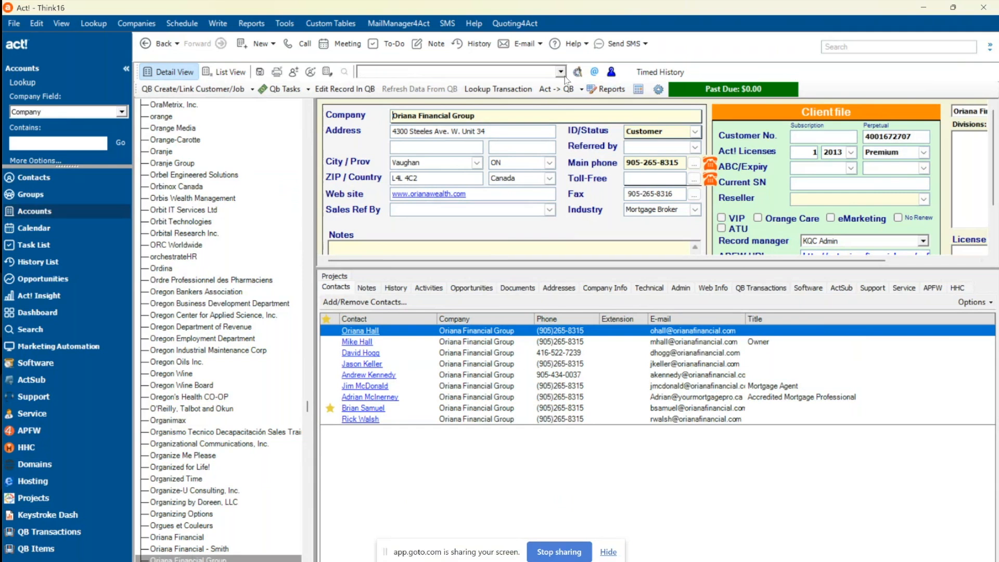